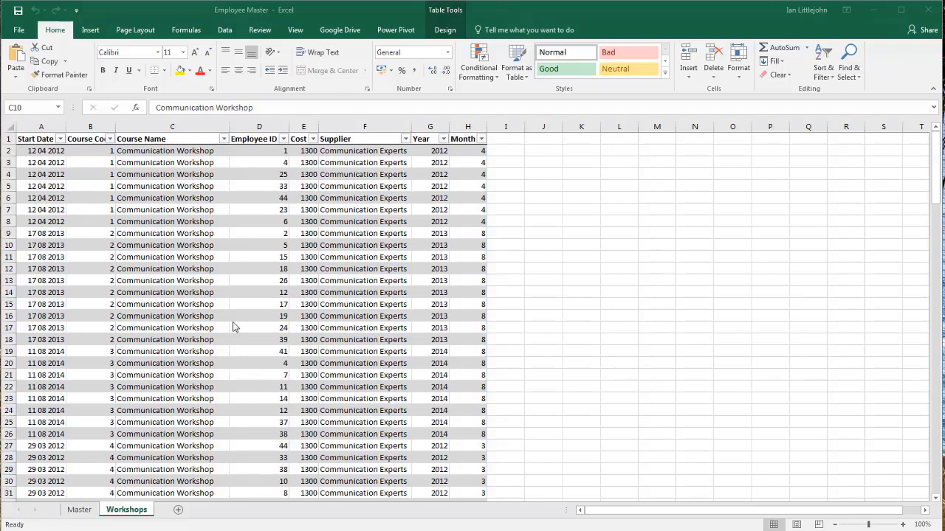
Check the workshop records at cell D6, then select cell A3 on the Master employee sheet.
{"action": "left_click", "coordinate": [236, 241]}
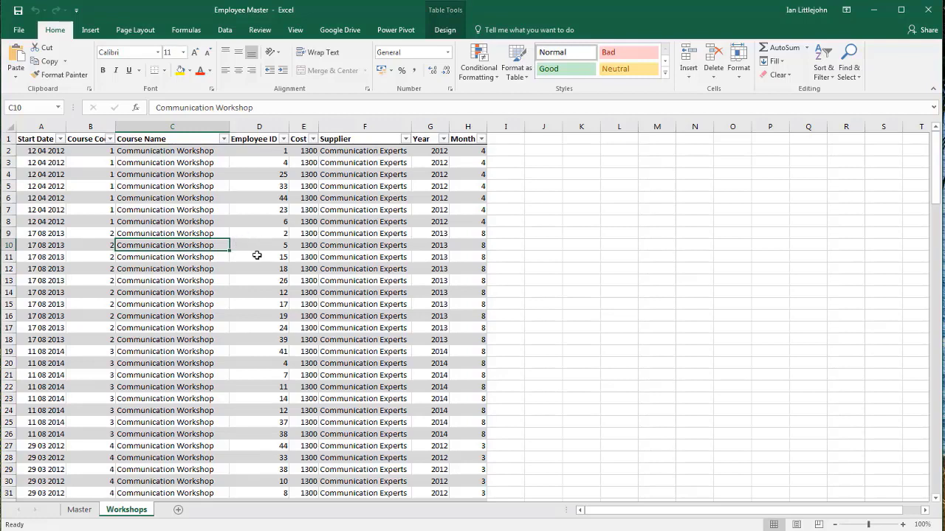
{"action": "left_click", "coordinate": [271, 200]}
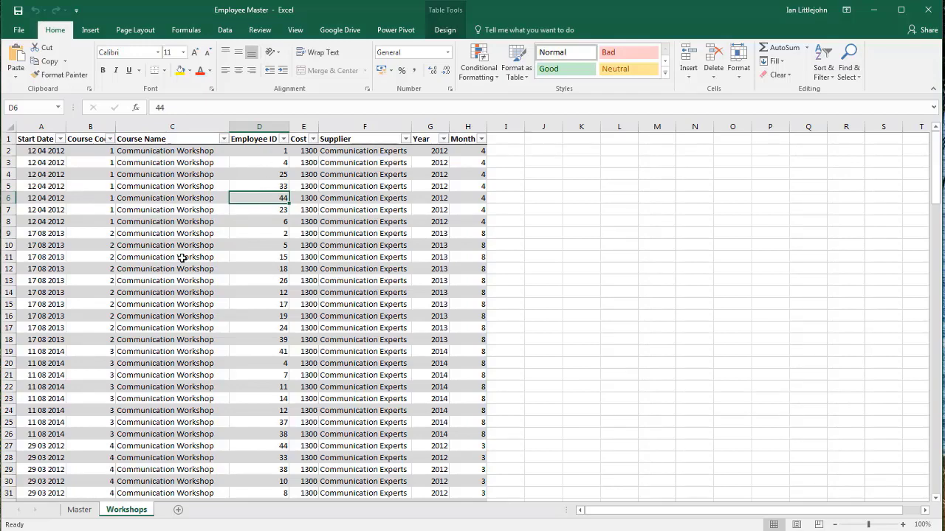
{"action": "scroll", "coordinate": [182, 258], "scroll_direction": "down", "scroll_amount": 9}
{"action": "scroll", "coordinate": [181, 258], "scroll_direction": "up", "scroll_amount": 9}
{"action": "left_click", "coordinate": [80, 509]}
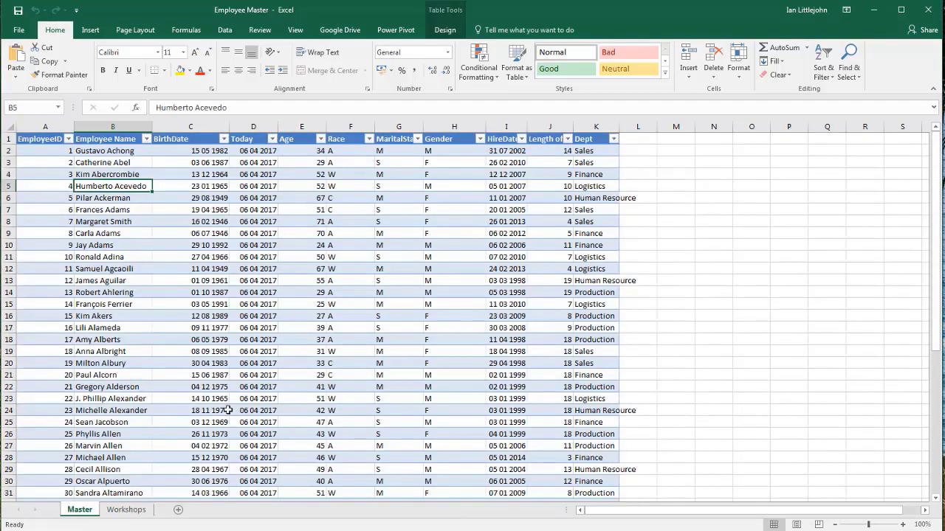
{"action": "left_click", "coordinate": [57, 163]}
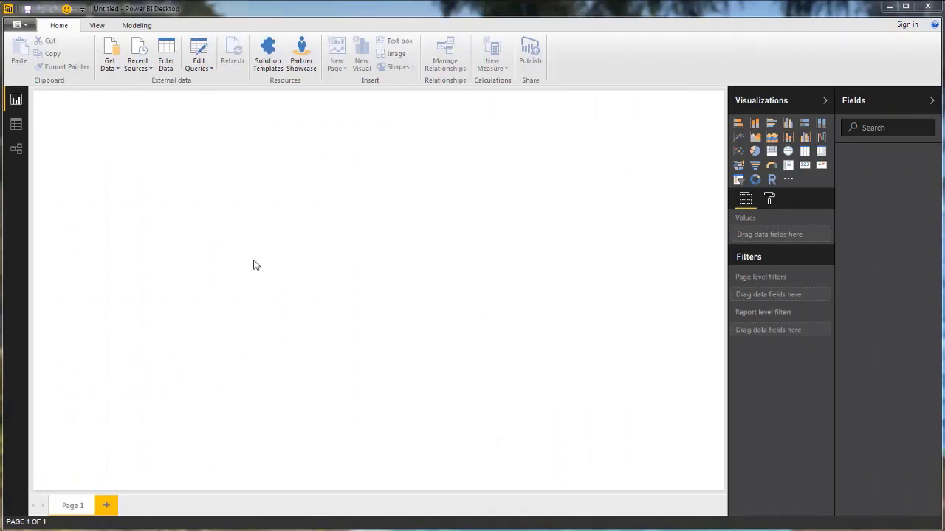
Import the Master1 and Workshops2 tables from Employee Master.xlsx through Get Data > Excel.
{"action": "left_click", "coordinate": [109, 68]}
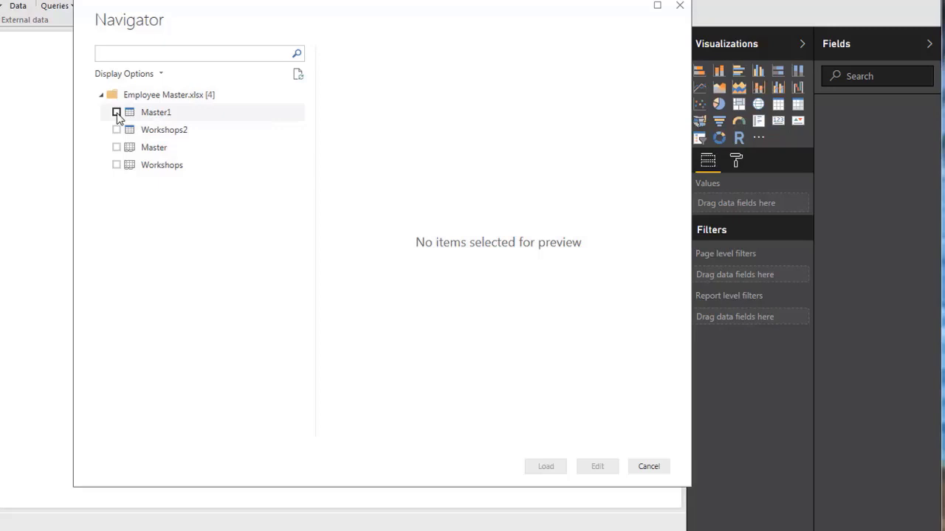
{"action": "left_click", "coordinate": [116, 113]}
{"action": "left_click", "coordinate": [116, 130]}
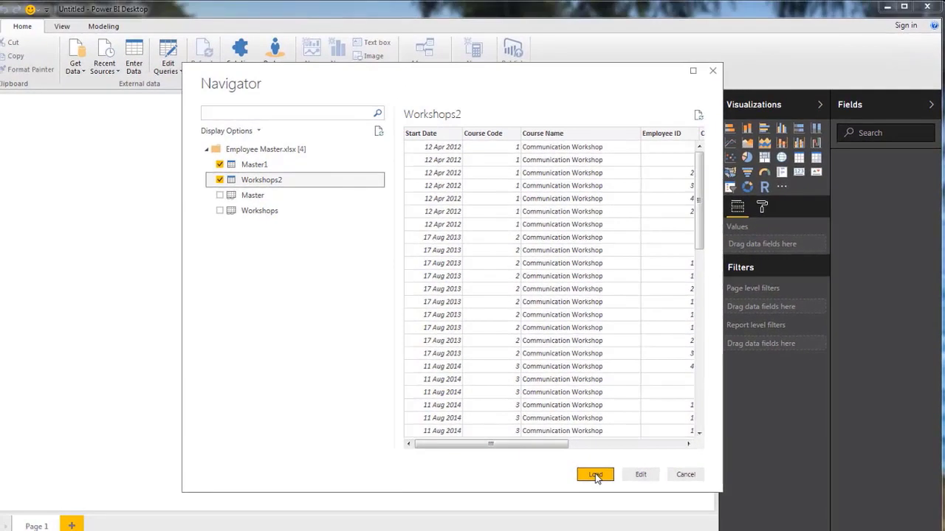
{"action": "left_click", "coordinate": [595, 475]}
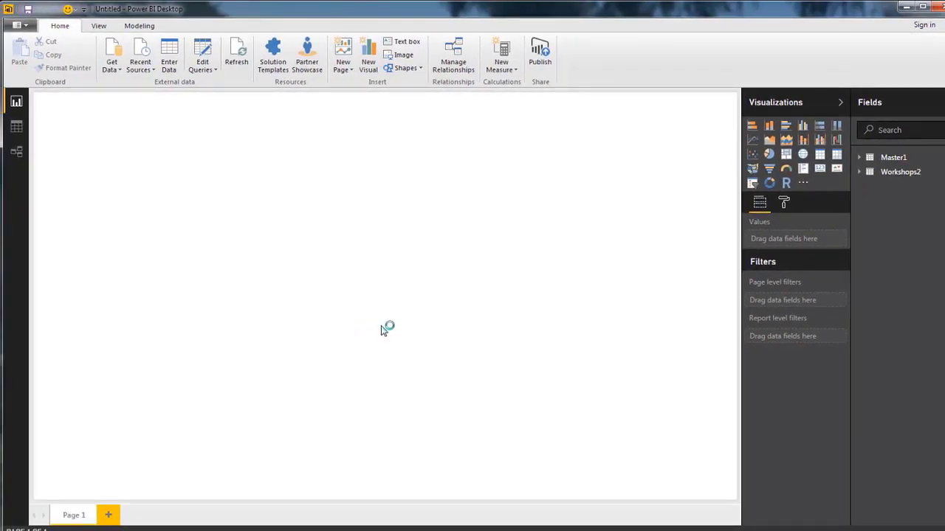
Inspect the one-to-many Master1–Workshops2 link on employee ID, then switch to Data view.
{"action": "left_click", "coordinate": [16, 152]}
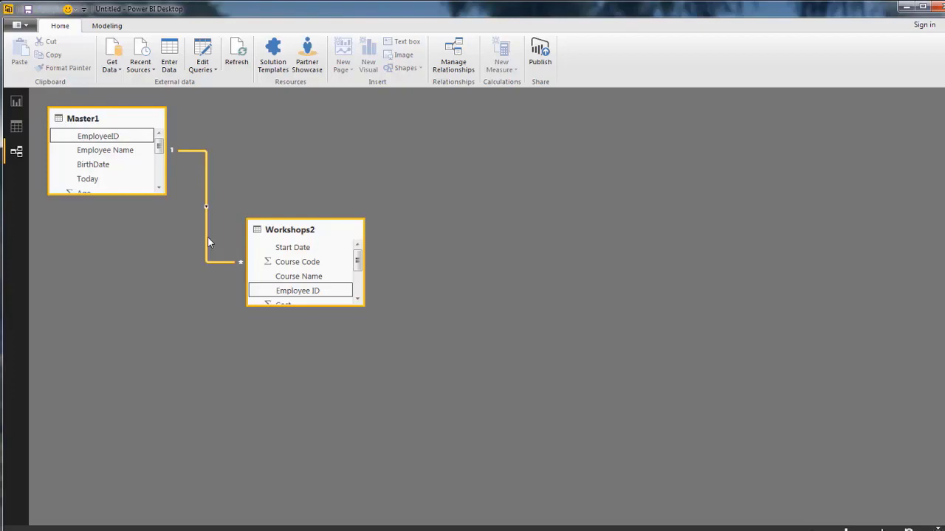
{"action": "left_click", "coordinate": [16, 126]}
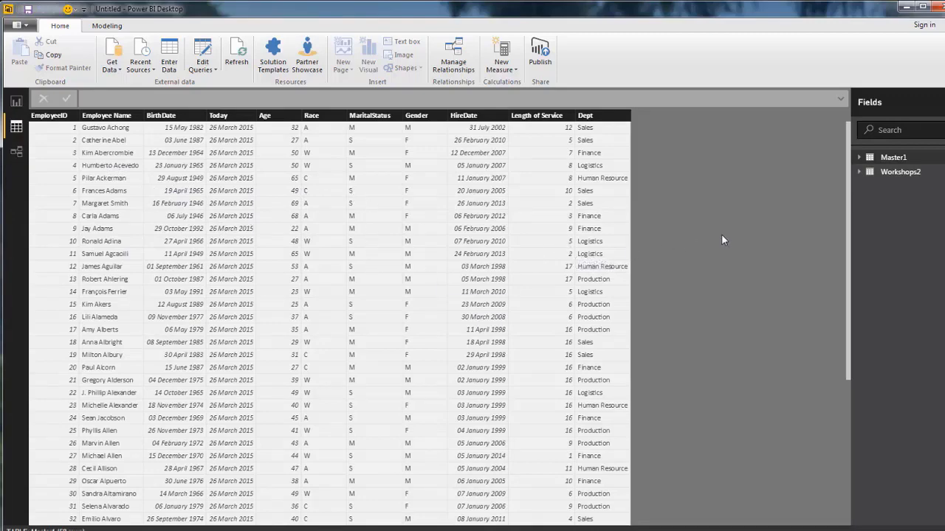
Preview the Workshops2 table, then the Master1 employee rows, in the data grid.
{"action": "left_click", "coordinate": [873, 176]}
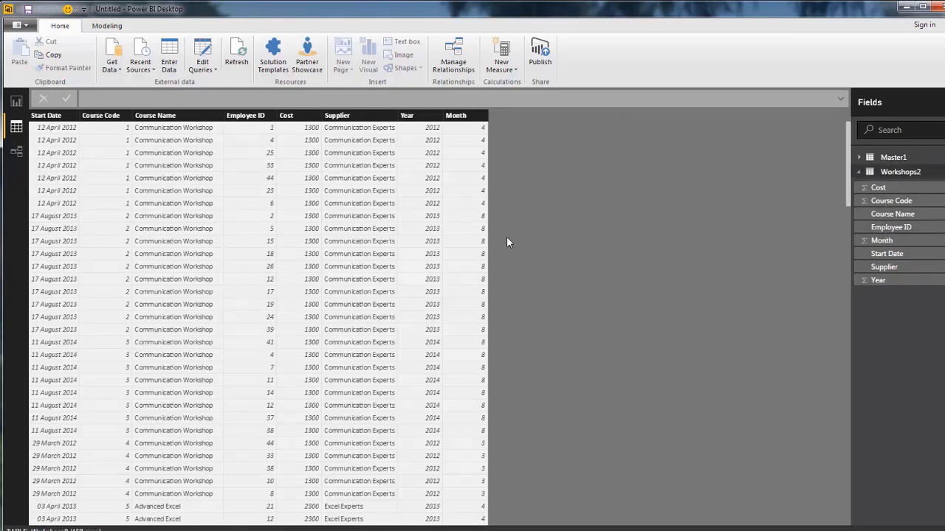
{"action": "left_click", "coordinate": [892, 157]}
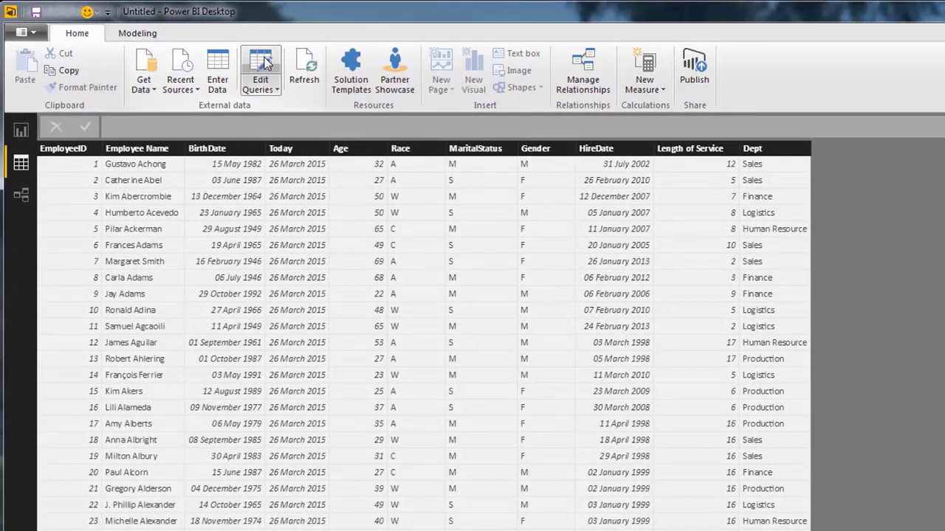
Open Edit Queries and bring up the MaritalStatus column's menu in the Master1 query.
{"action": "left_click", "coordinate": [266, 63]}
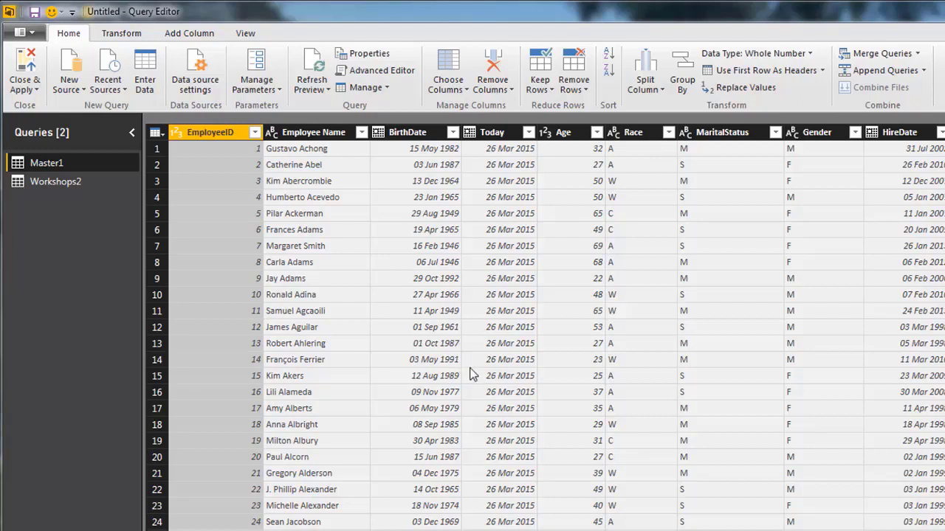
{"action": "left_click", "coordinate": [720, 133]}
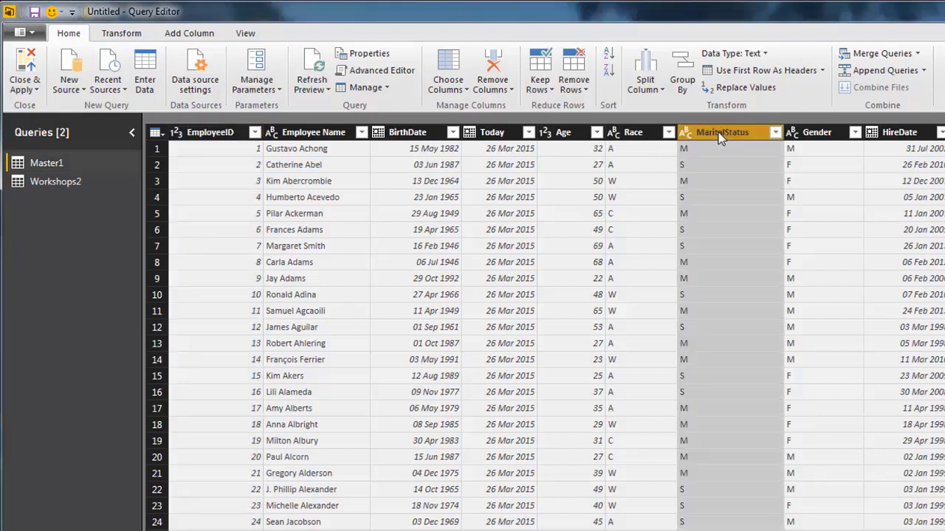
{"action": "right_click", "coordinate": [721, 139]}
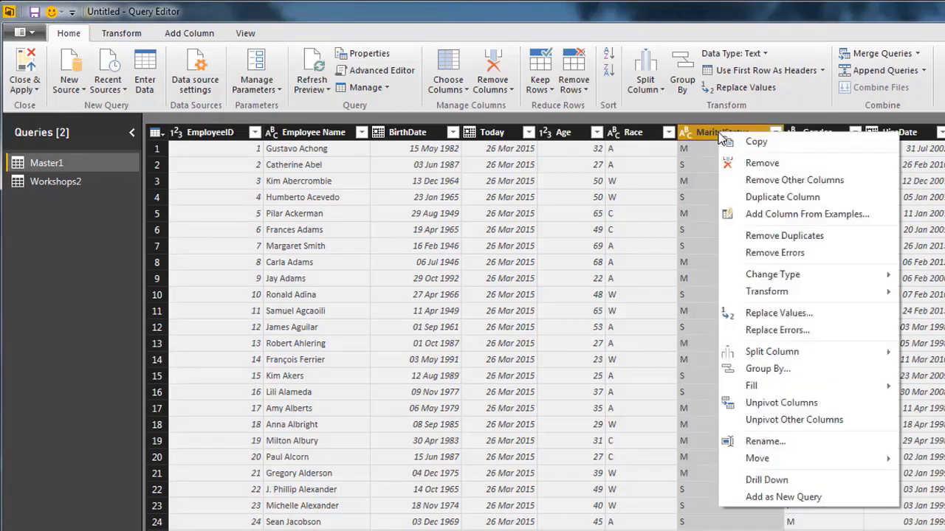
Replace the value 'M' with 'Married' in the MaritalStatus column.
{"action": "left_click", "coordinate": [780, 313]}
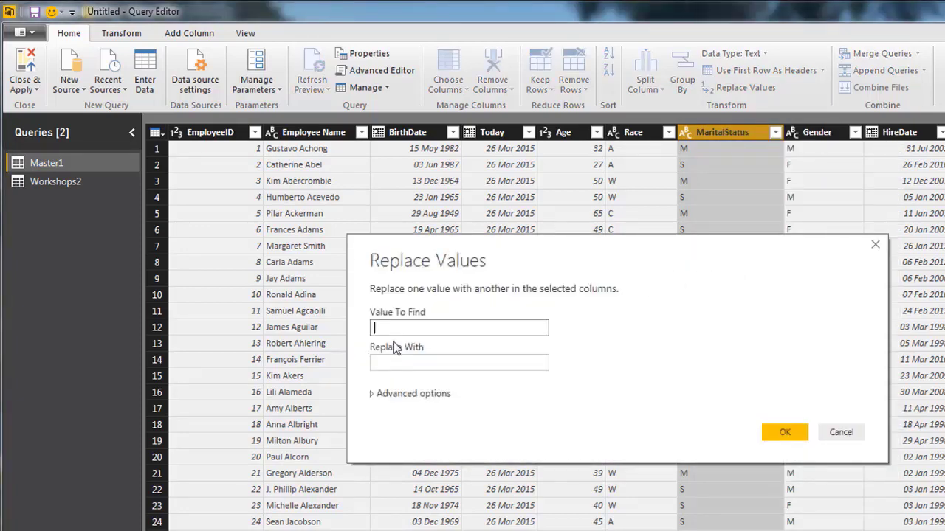
{"action": "type", "text": "M"}
{"action": "key", "text": "Tab"}
{"action": "type", "text": "Married"}
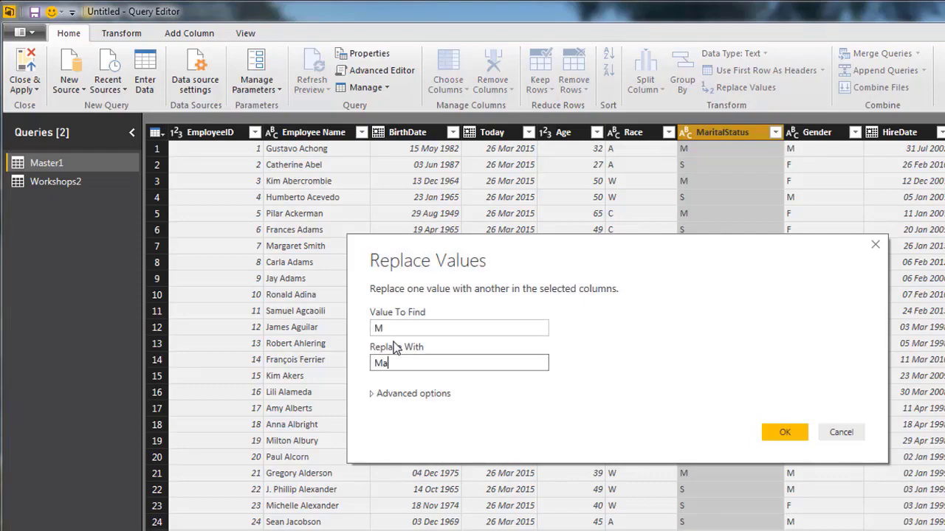
{"action": "left_click", "coordinate": [784, 431]}
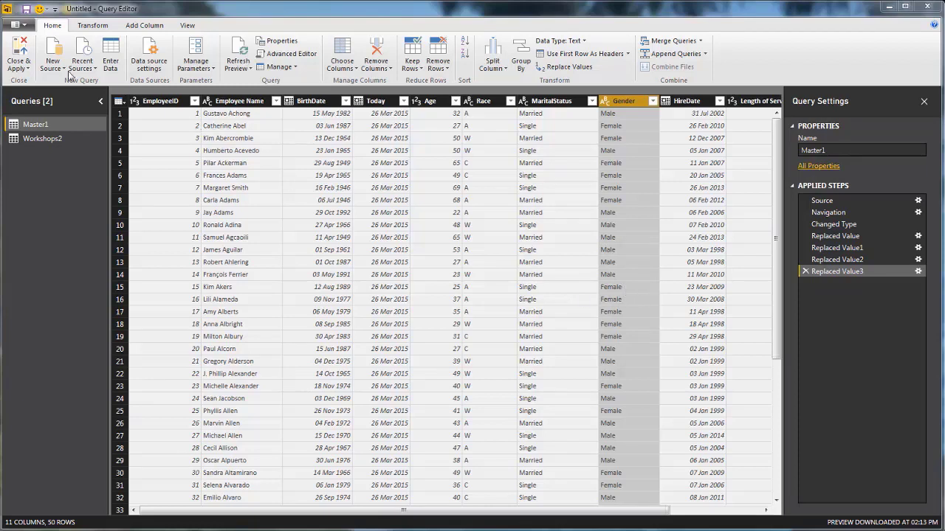
Apply the query edits, return to Report view, and expand the Master1 and Workshops2 field lists.
{"action": "left_click", "coordinate": [20, 49]}
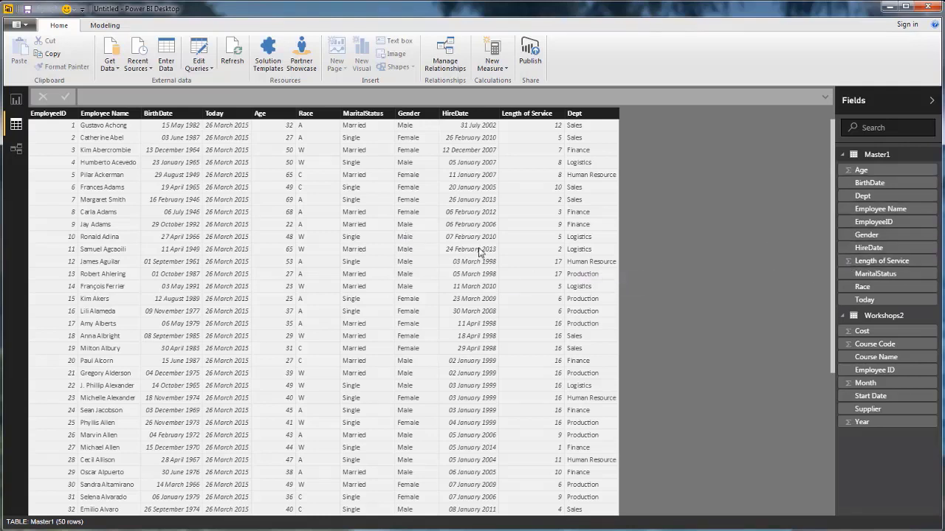
{"action": "left_click", "coordinate": [15, 99]}
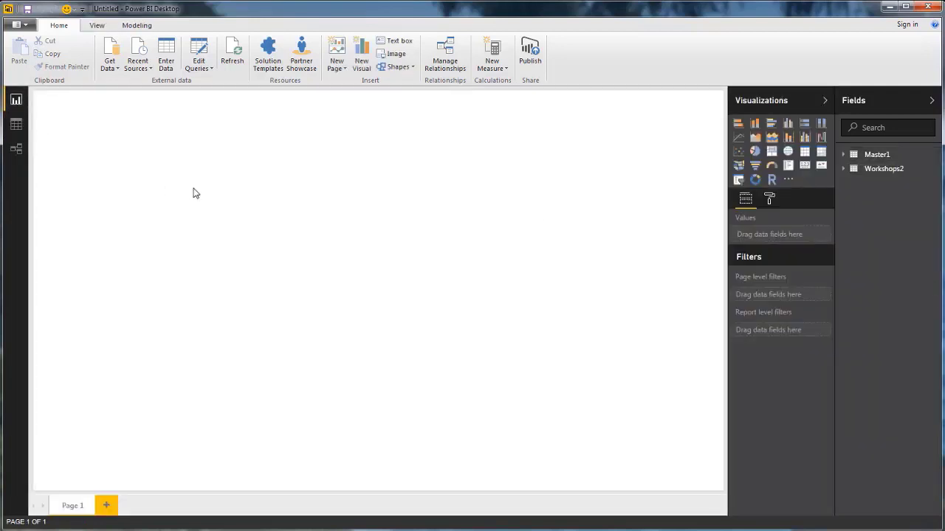
{"action": "left_click", "coordinate": [843, 154]}
{"action": "left_click", "coordinate": [846, 319]}
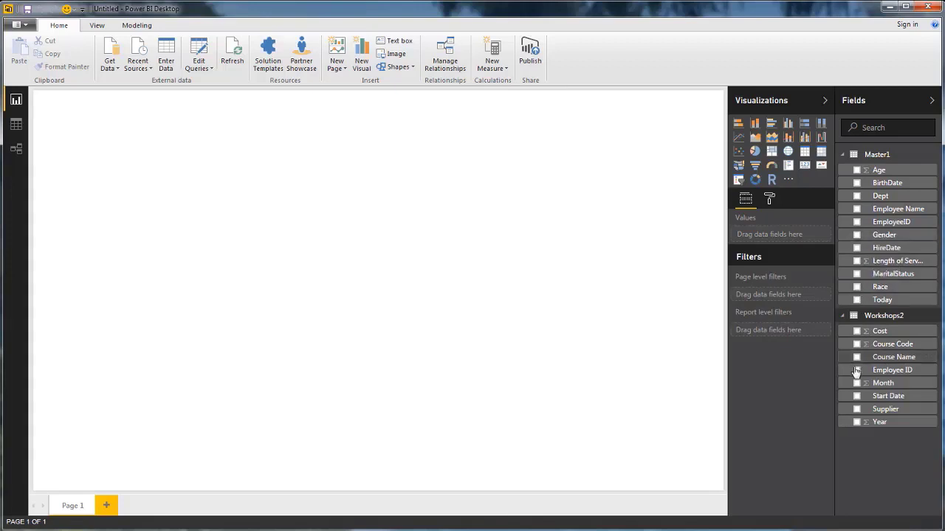
Chart Cost by Gender as a pie chart and move it to the page's upper right.
{"action": "left_click", "coordinate": [857, 236]}
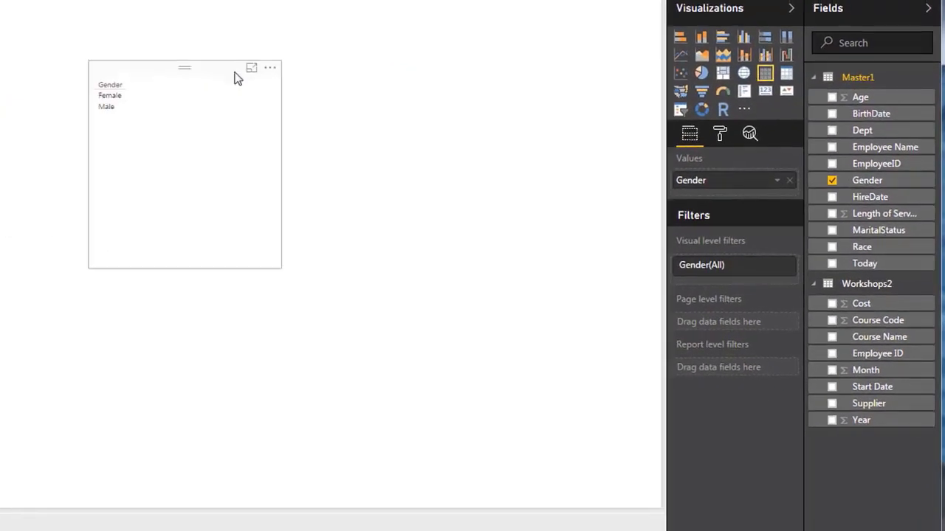
{"action": "left_click", "coordinate": [192, 96]}
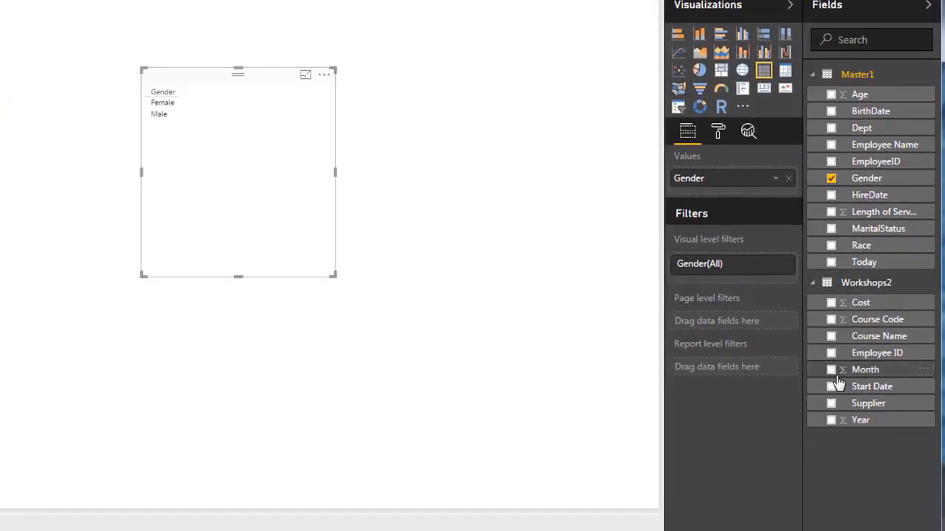
{"action": "left_click", "coordinate": [831, 302]}
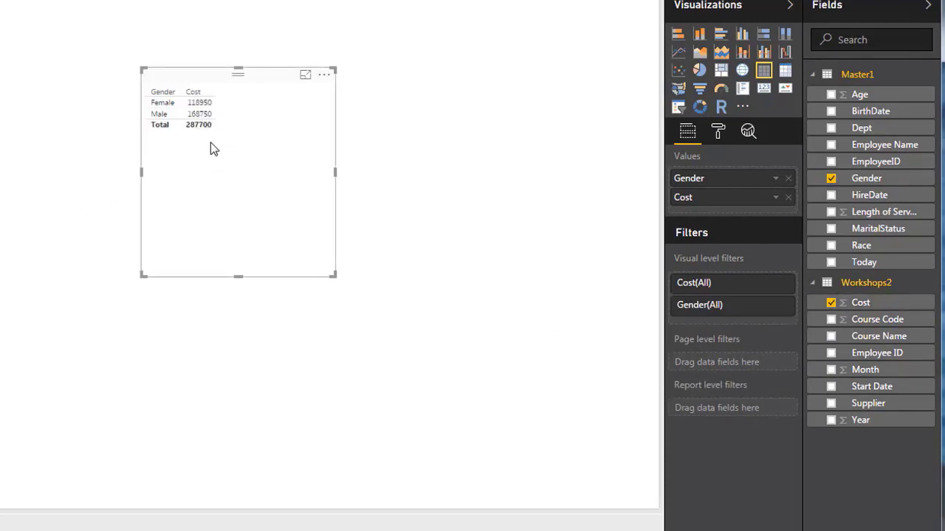
{"action": "left_click", "coordinate": [742, 33]}
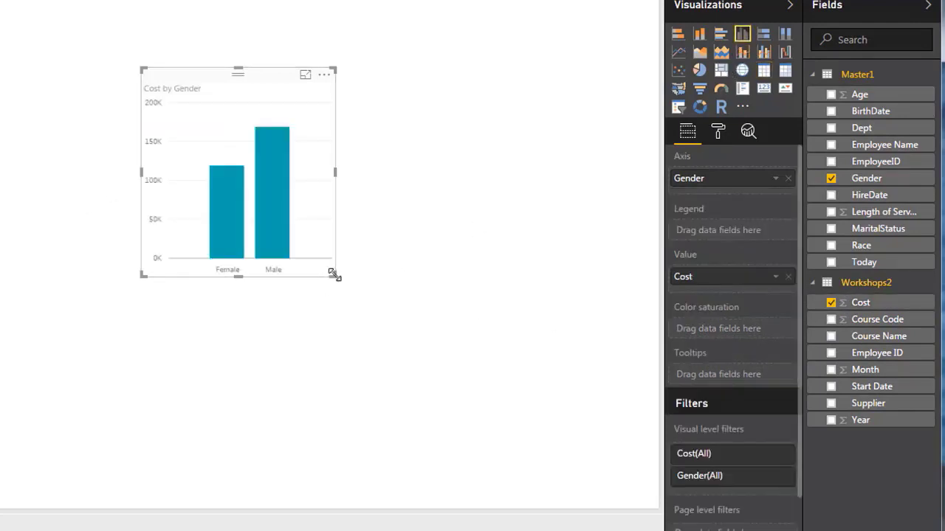
{"action": "left_click_drag", "start_coordinate": [334, 274], "coordinate": [383, 203]}
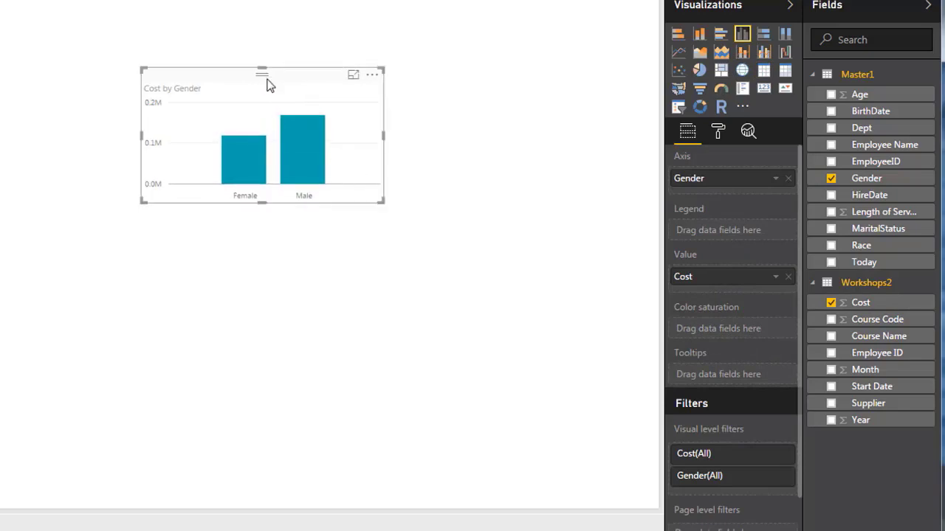
{"action": "left_click", "coordinate": [699, 71]}
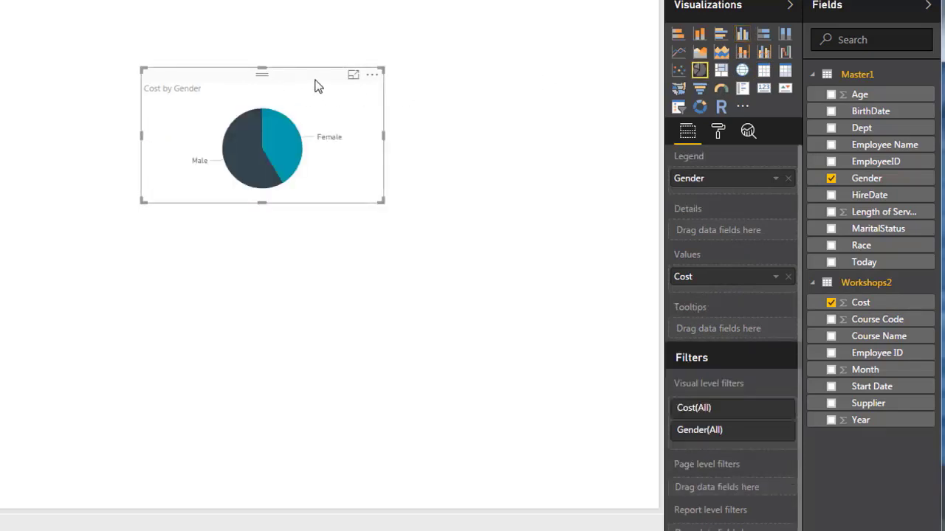
{"action": "left_click_drag", "start_coordinate": [316, 86], "coordinate": [589, 59]}
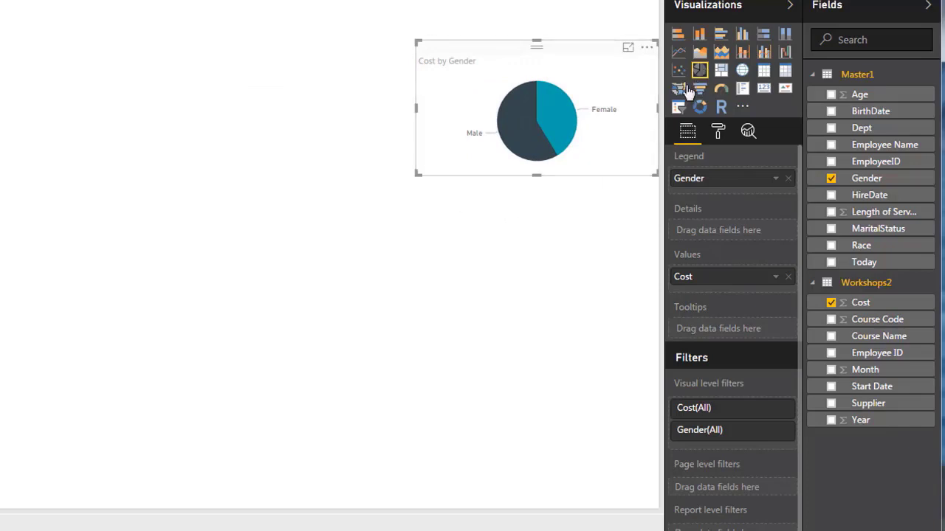
Build a widened Cost by Dept clustered column chart and place it at the top left.
{"action": "left_click", "coordinate": [425, 259]}
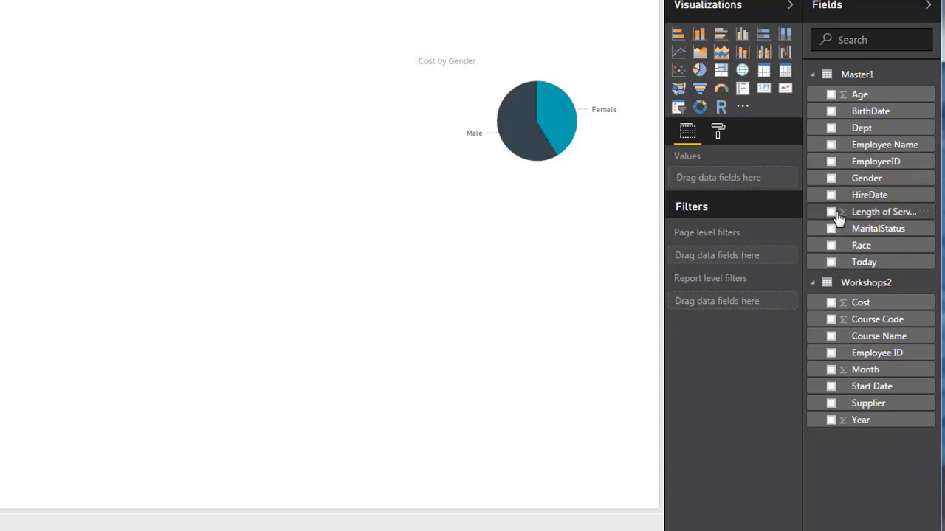
{"action": "left_click", "coordinate": [832, 130]}
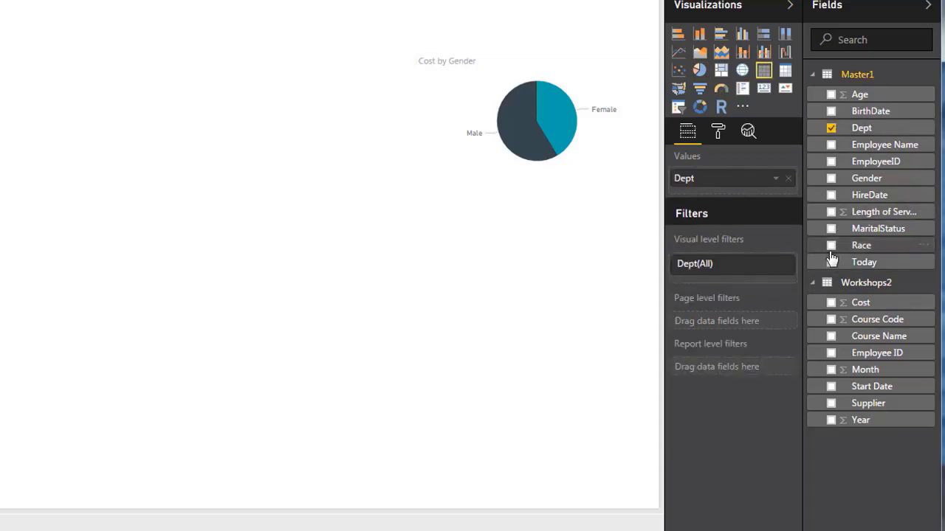
{"action": "left_click", "coordinate": [831, 304]}
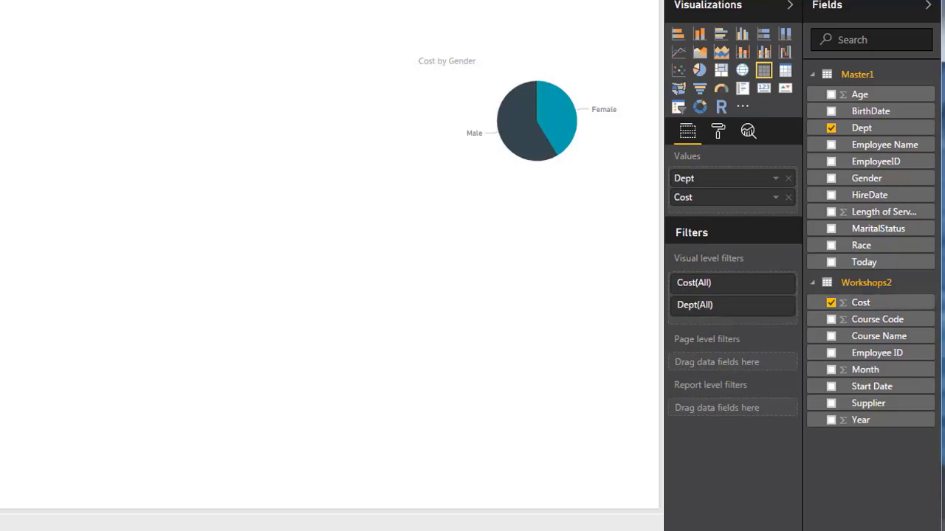
{"action": "left_click_drag", "start_coordinate": [266, 169], "coordinate": [265, 111]}
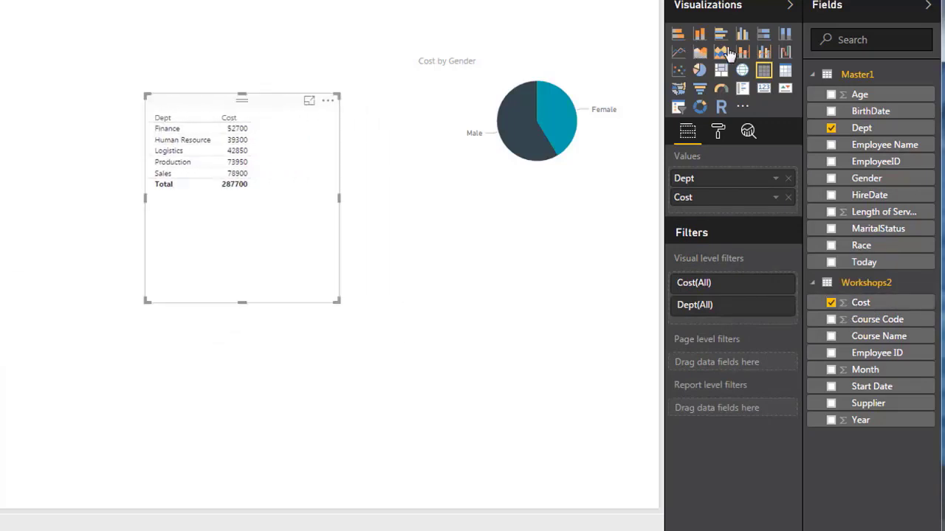
{"action": "left_click", "coordinate": [742, 33]}
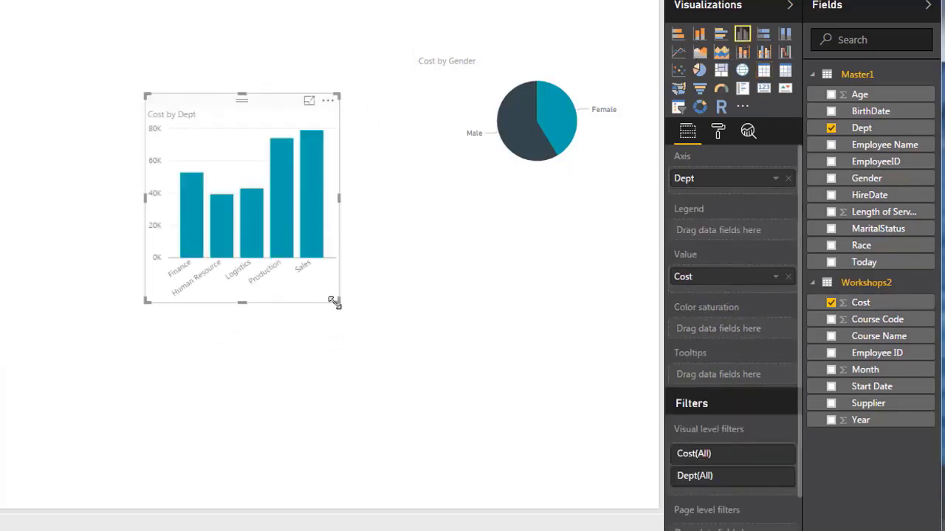
{"action": "left_click_drag", "start_coordinate": [334, 302], "coordinate": [437, 249]}
{"action": "left_click_drag", "start_coordinate": [337, 105], "coordinate": [306, 42]}
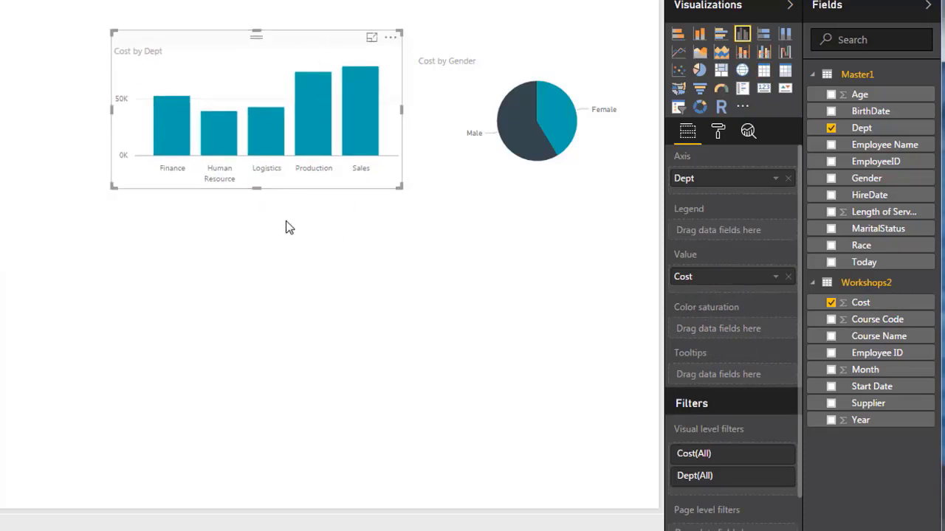